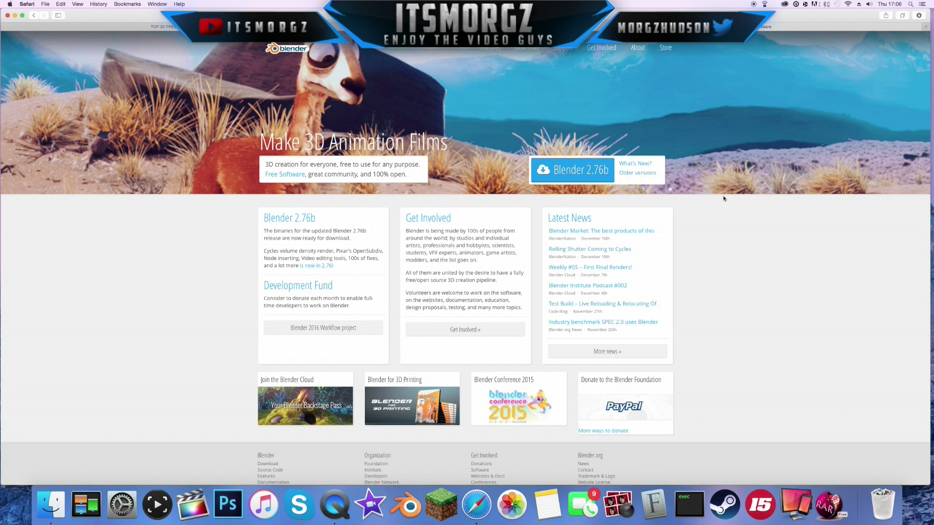
Step: Browse Blender's download page listing the 2.76b builds per platform, then launch Blender
left_click(652, 15)
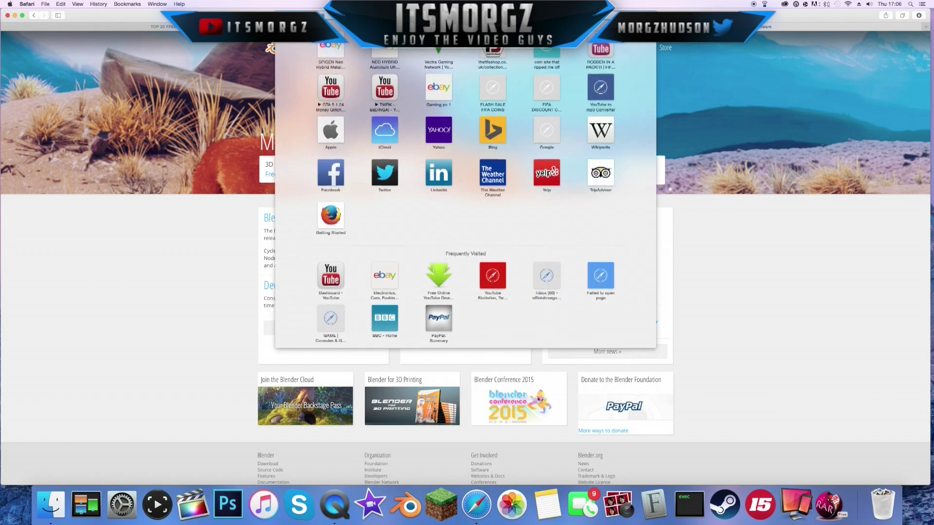
key("Escape")
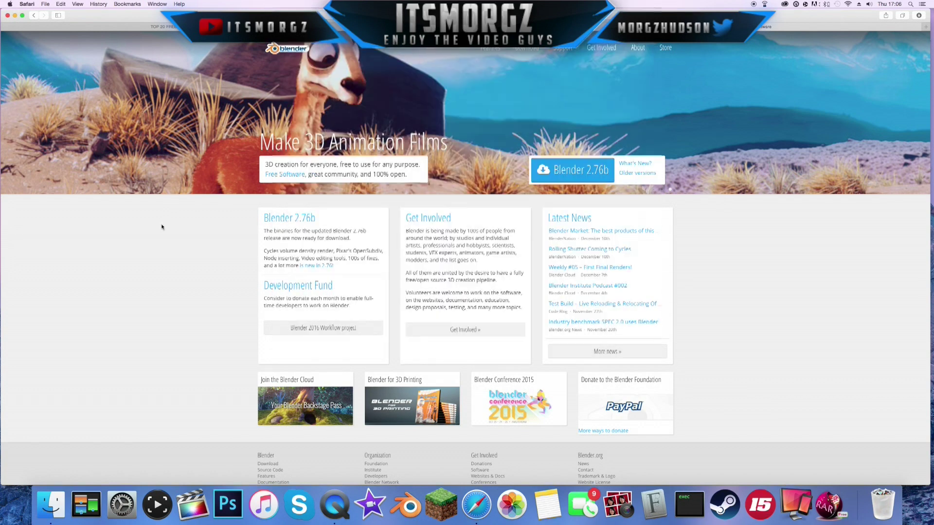
left_click(529, 50)
scroll(466, 198, "down", 5)
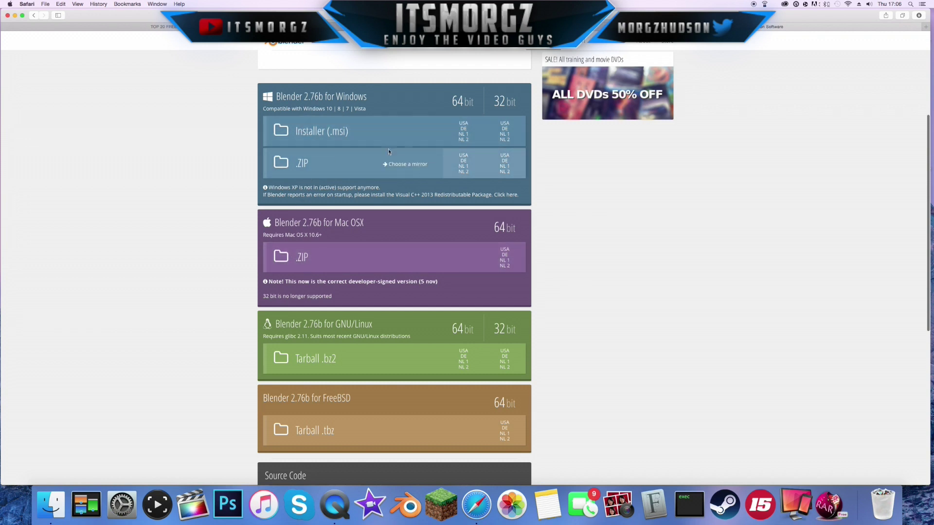
scroll(316, 336, "down", 1)
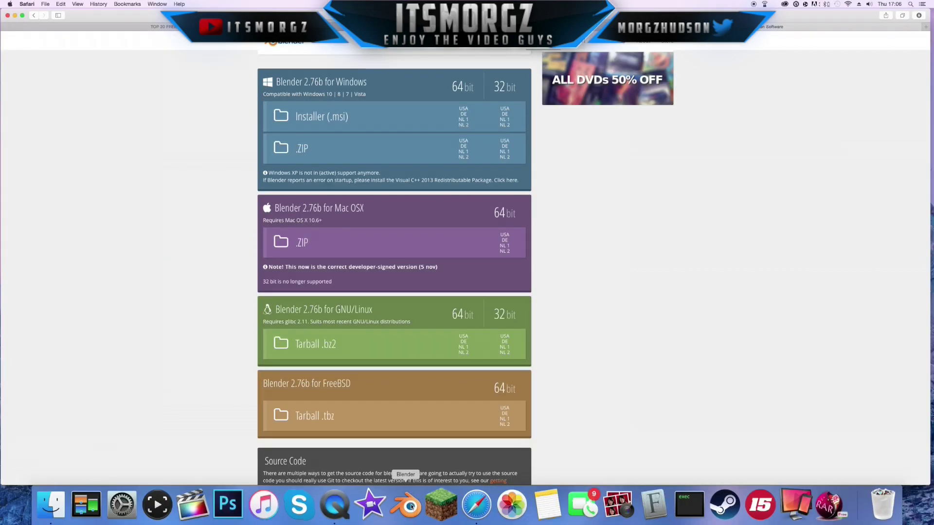
left_click(411, 506)
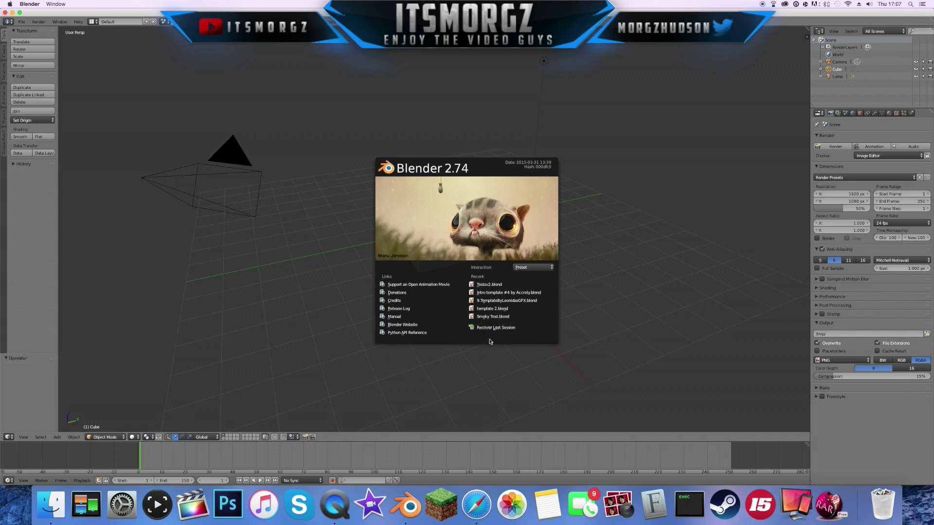
Step: Return to Safari's YouTube page for the Blender intro-template video
left_click(465, 502)
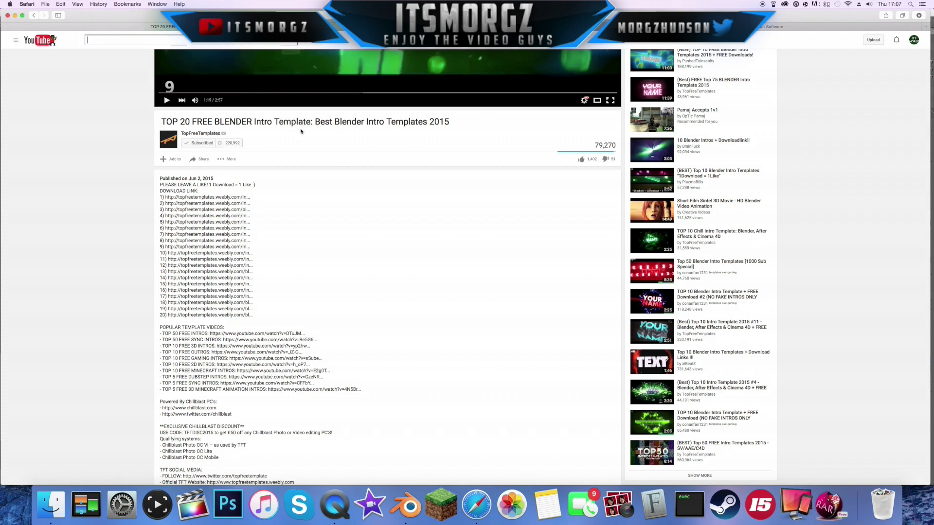
Step: Follow a template link from the video description to download DreamBandeliaTemplate.blend from MEGA
scroll(421, 143, "up", 8)
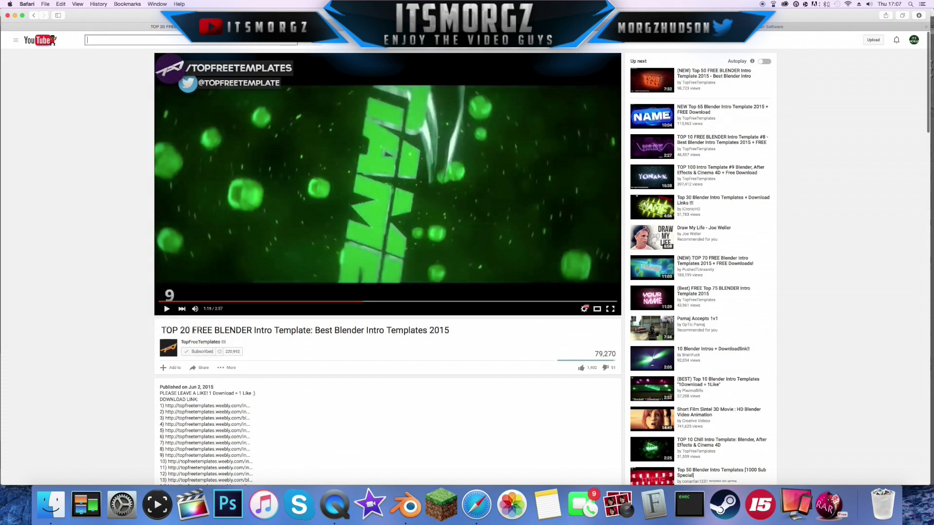
scroll(194, 330, "down", 5)
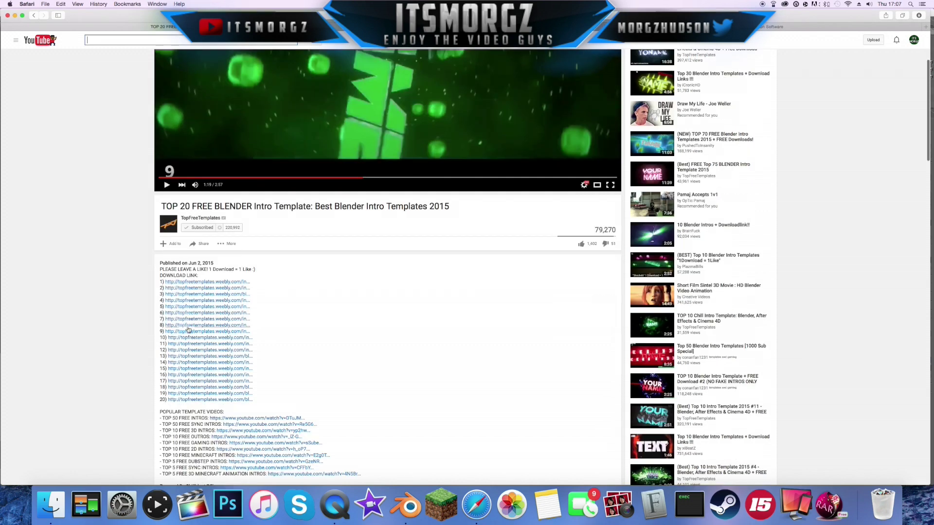
left_click(190, 331)
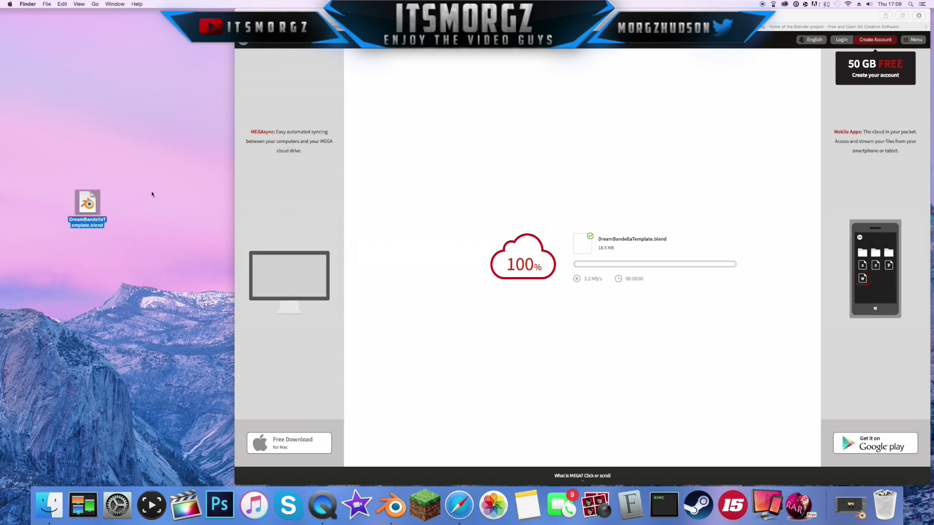
Step: Open DreamBandeliaTemplate.blend from the desktop in Blender
left_click(124, 171)
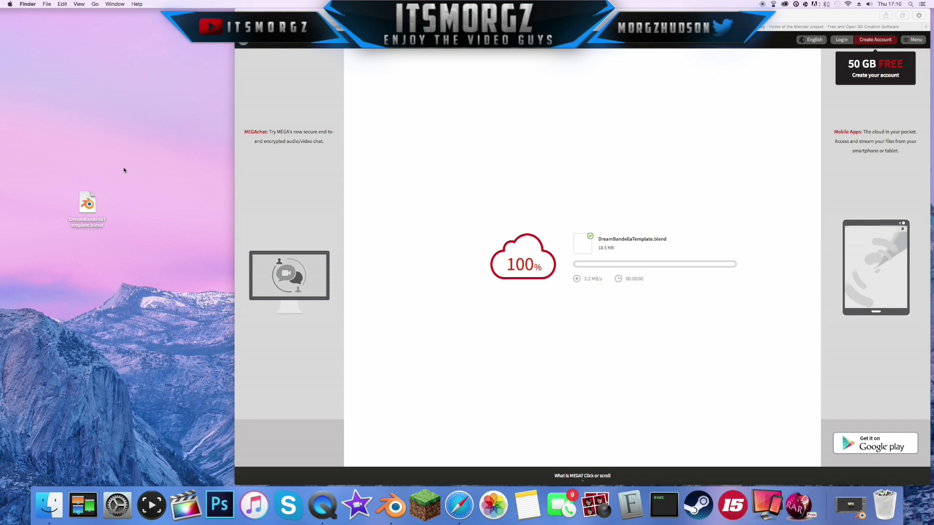
double_click(88, 203)
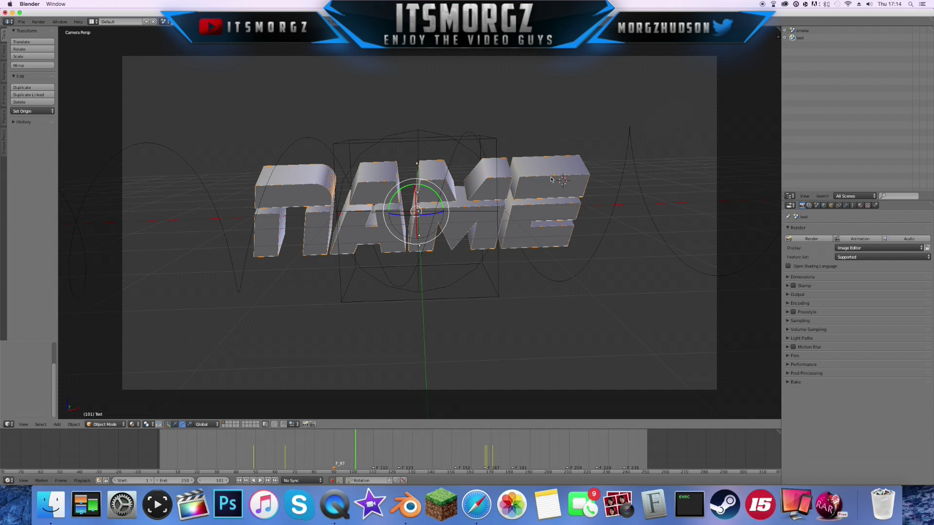
Step: Duplicate the 3D text object and type MORGZ into the copy's text
key("shift+d")
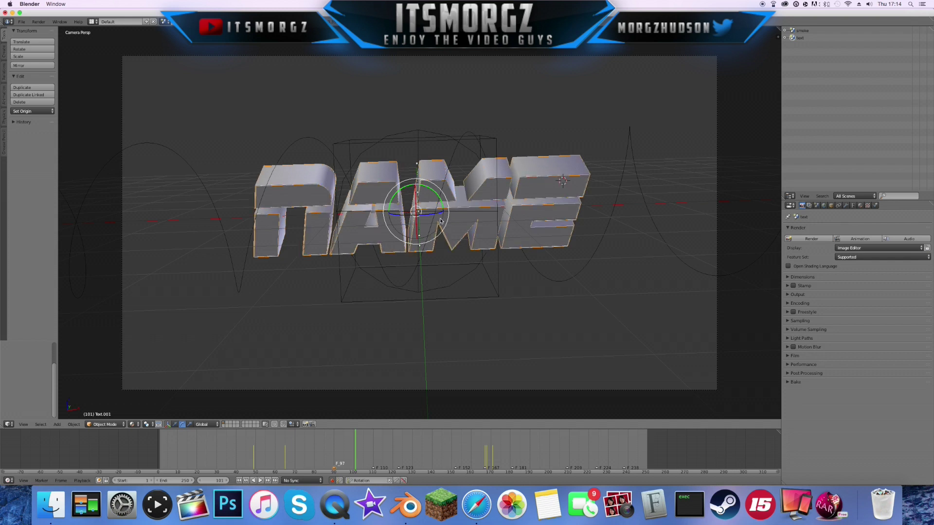
key("Tab")
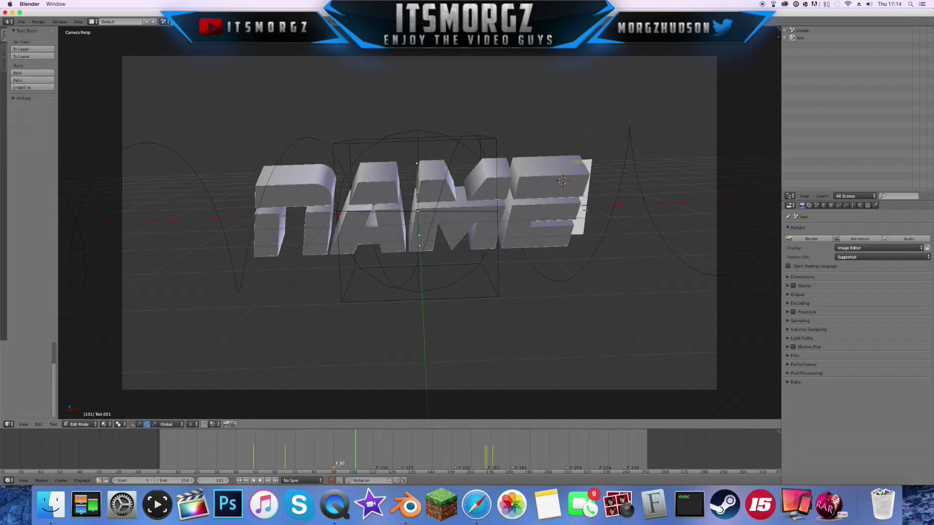
key("Left")
key("Left")
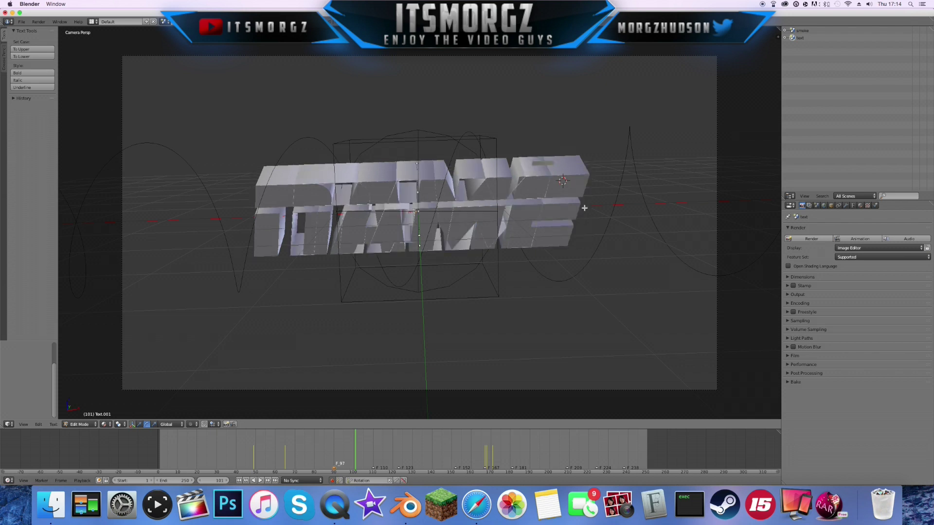
type("MORGZ")
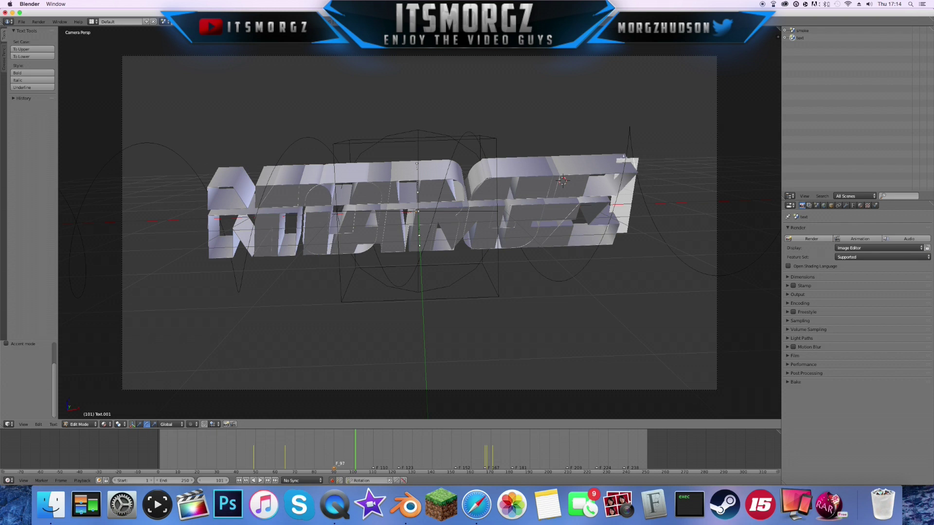
key("Tab")
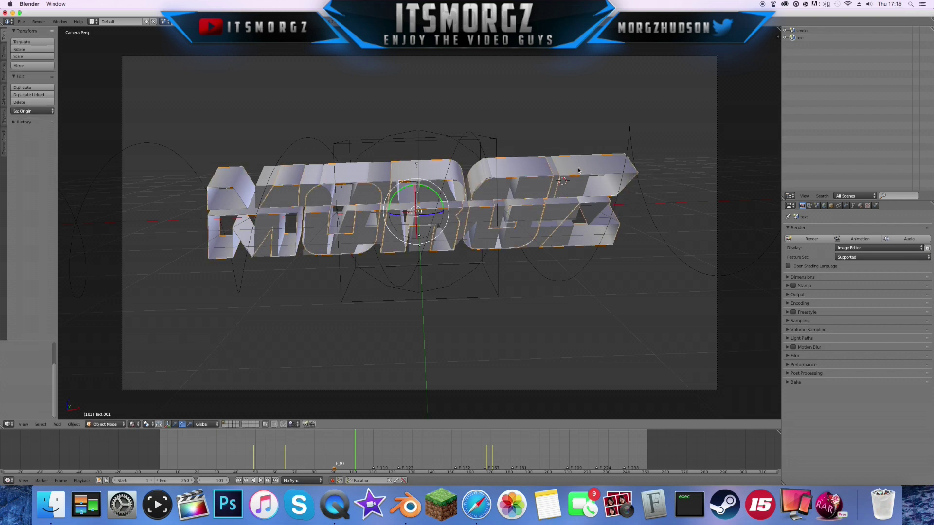
Step: Select the other 3D text object and add a final Z so it reads MORGZ
right_click(560, 204)
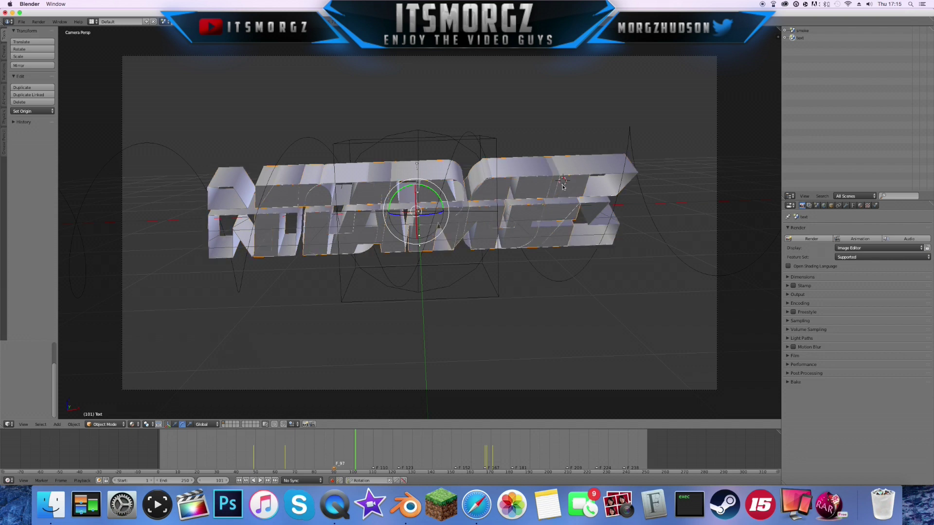
key("Tab")
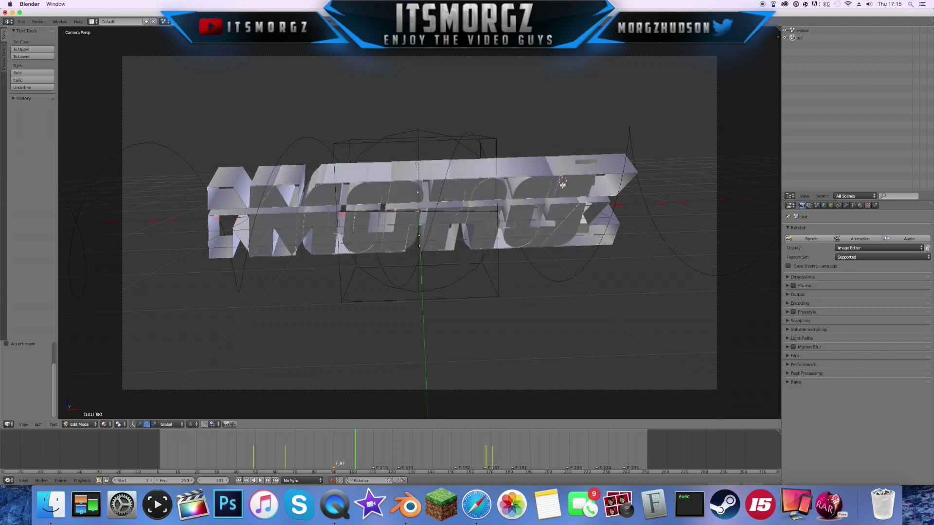
type("Z")
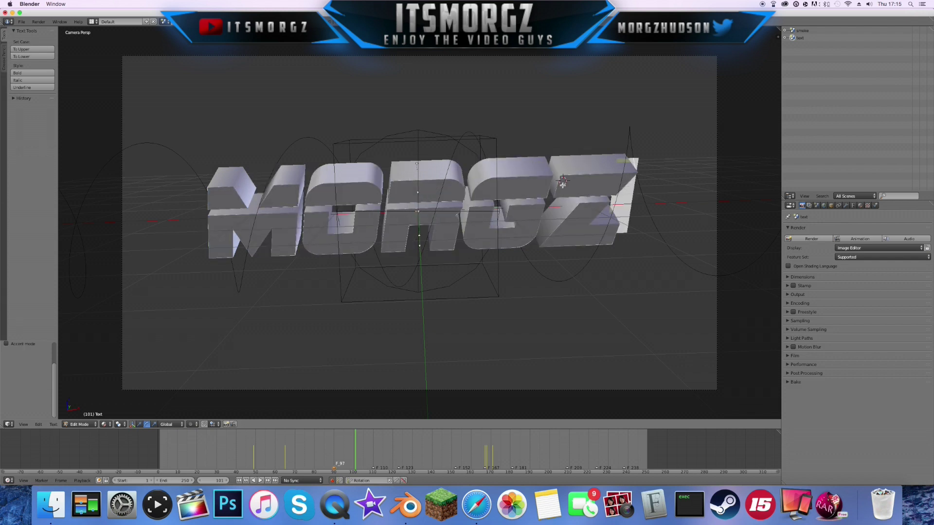
key("Tab")
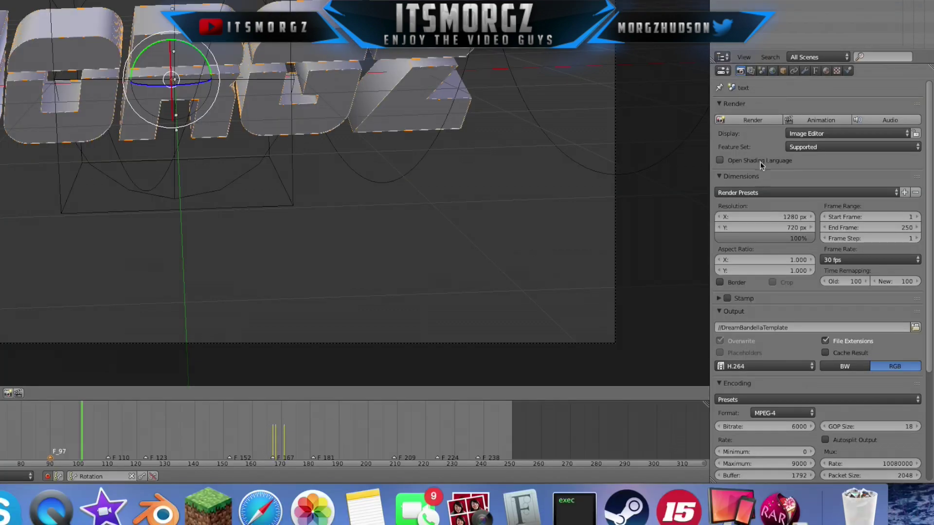
Step: Switch the render output file format from H.264 to QuickTime with the JPEG codec
scroll(752, 185, "down", 1)
scroll(742, 264, "down", 1)
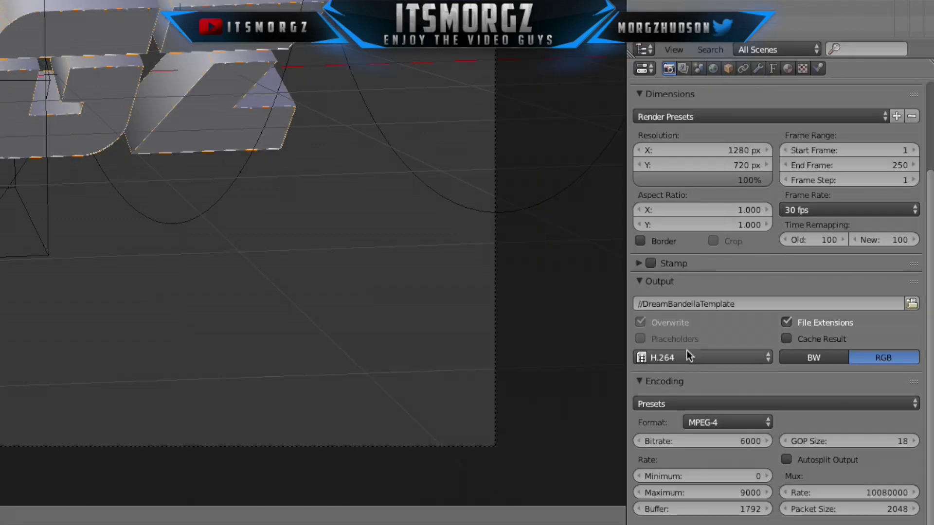
left_click(753, 320)
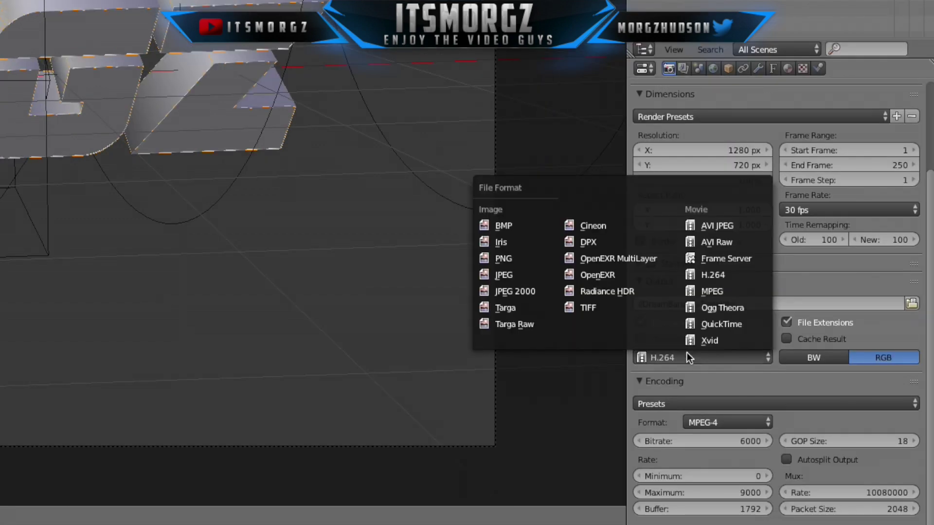
left_click(728, 325)
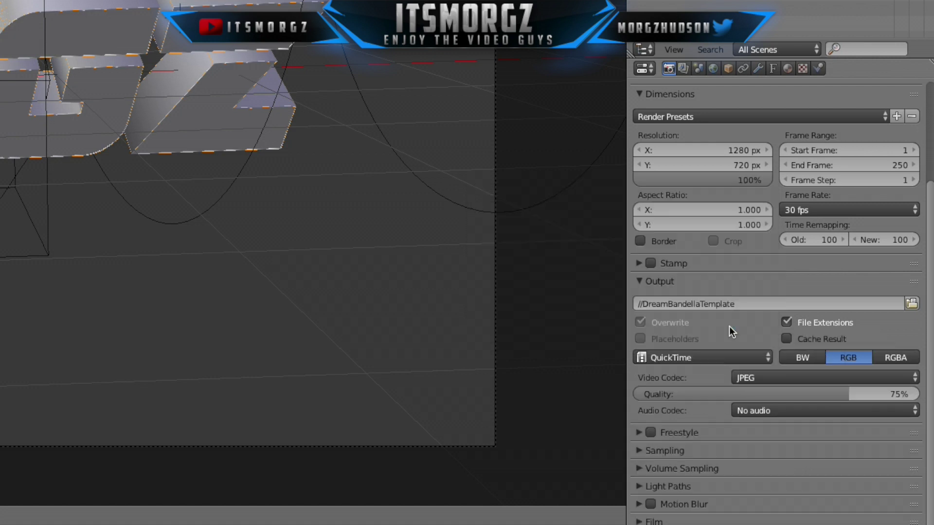
left_click(705, 354)
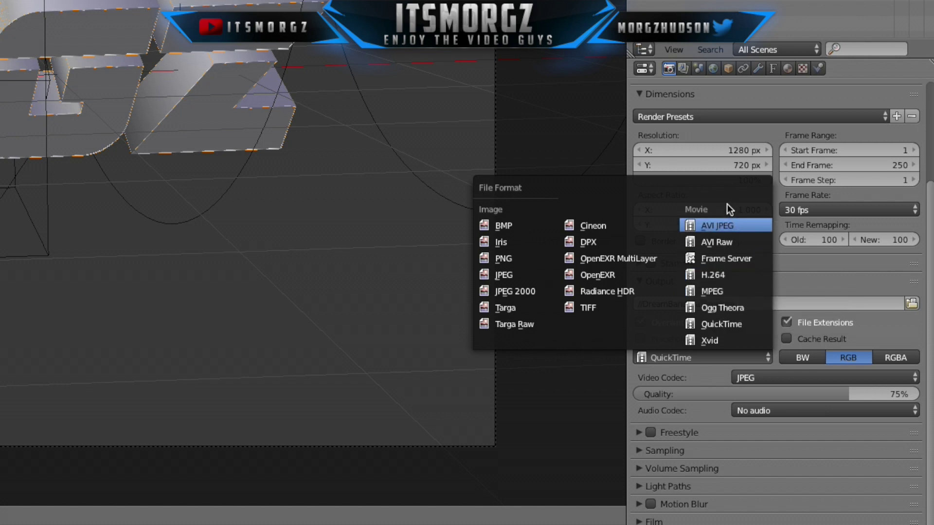
left_click(742, 328)
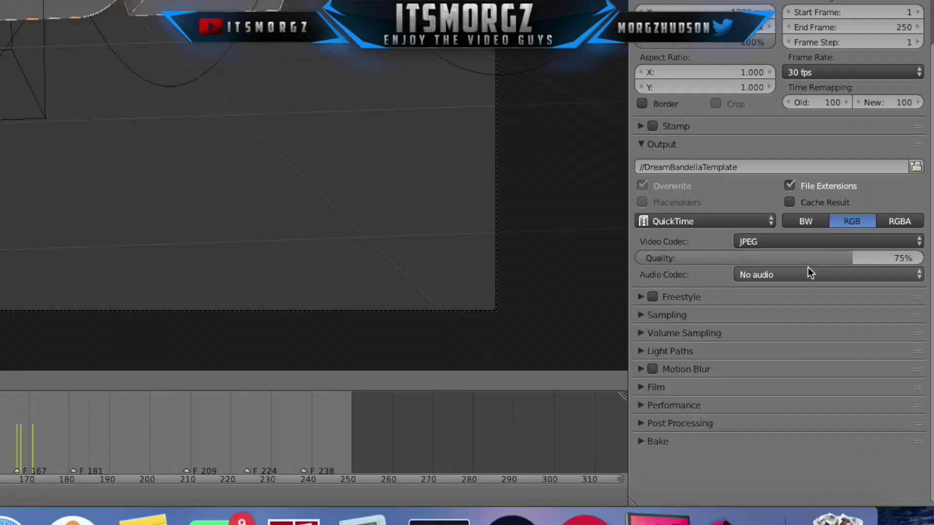
Step: Set the QuickTime audio codec to AAC and raise video quality from 75% to 100%
left_click(805, 273)
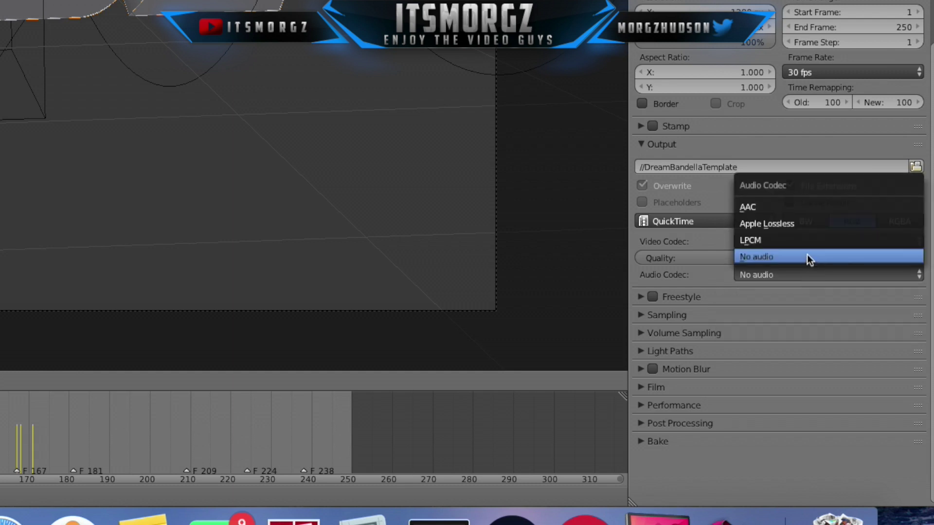
left_click(813, 208)
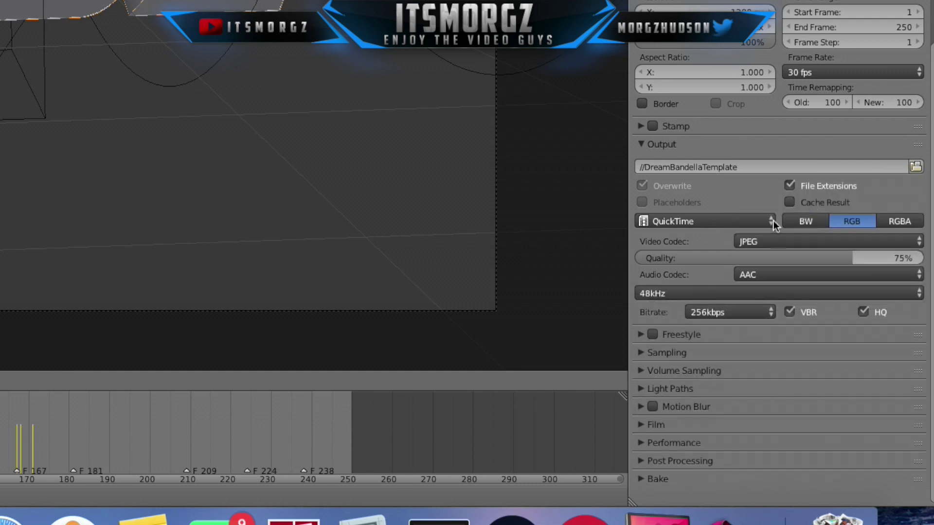
left_click(789, 273)
left_click(785, 273)
left_click_drag(841, 262, 914, 262)
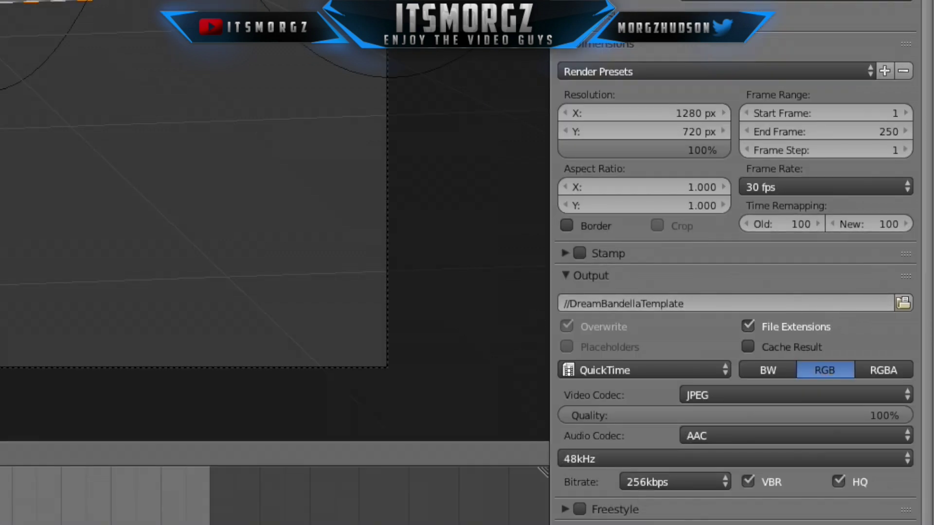
Step: Choose the Desktop folder as the render output location for DreamBandellaTemplate
left_click(903, 303)
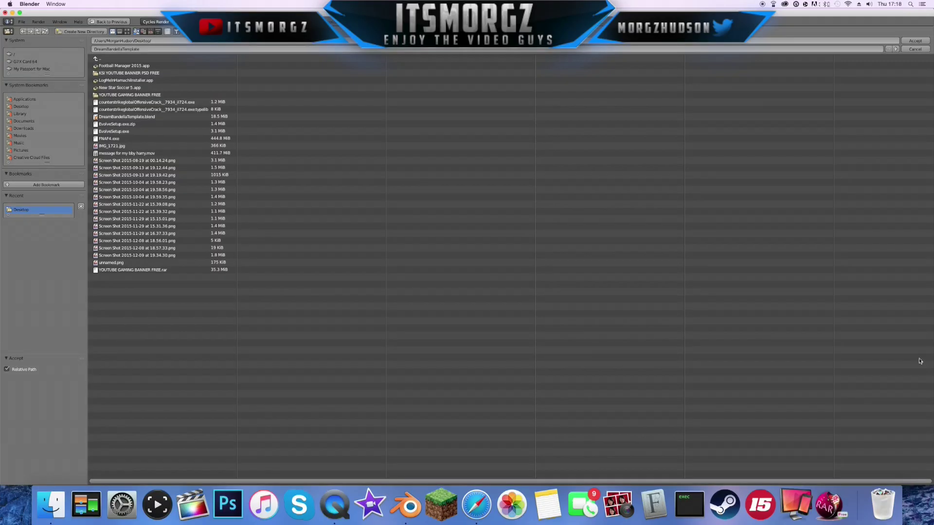
left_click(53, 108)
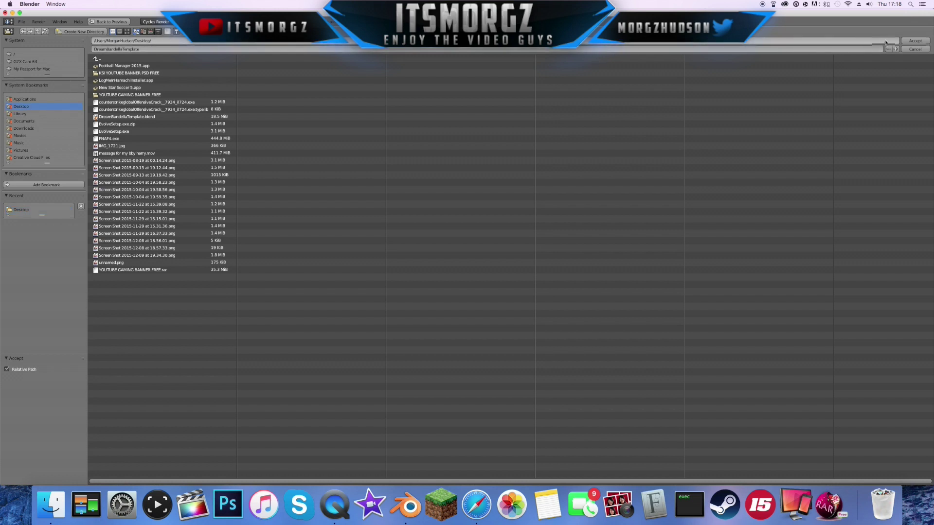
left_click(913, 41)
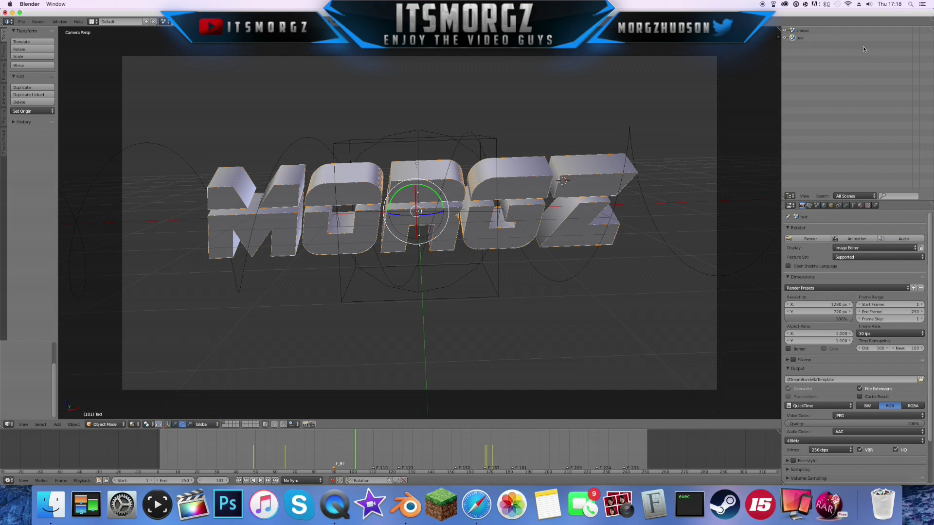
Step: Collapse the Output panel and start rendering the full MORGZ intro animation
left_click(789, 370)
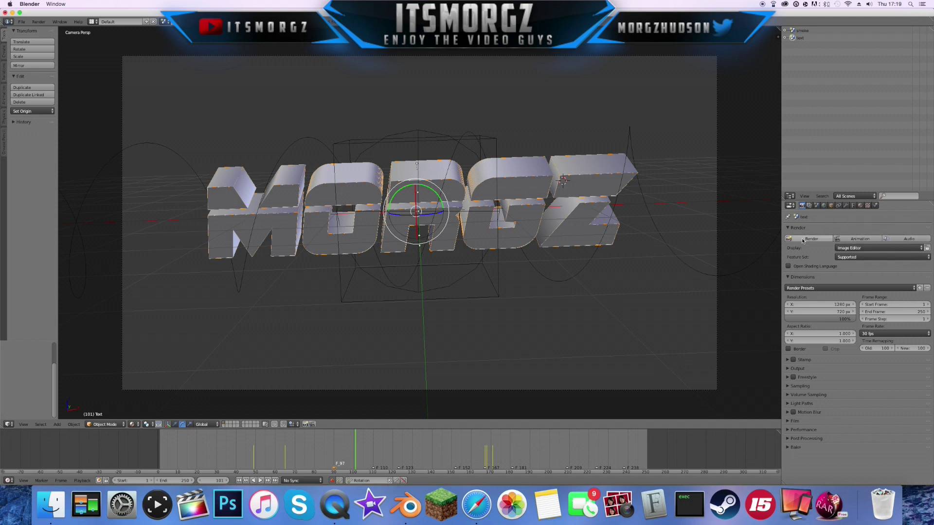
left_click(851, 241)
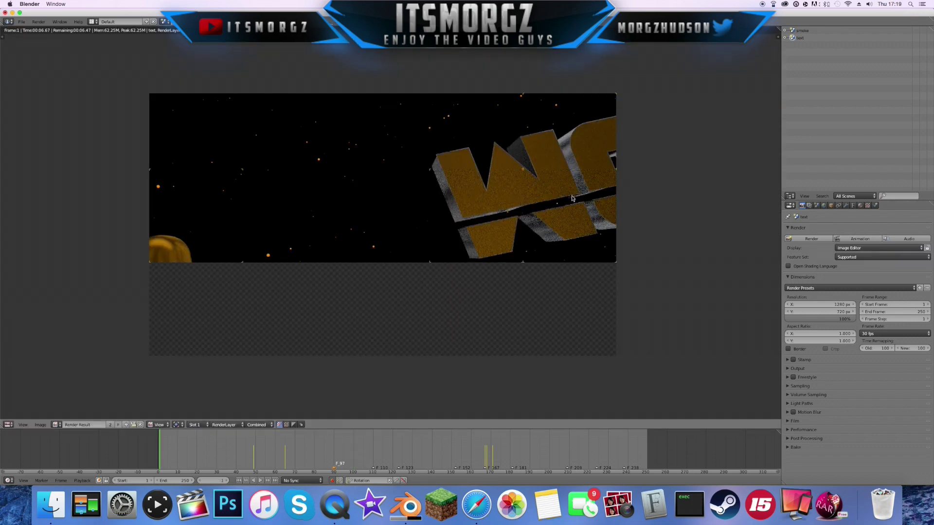